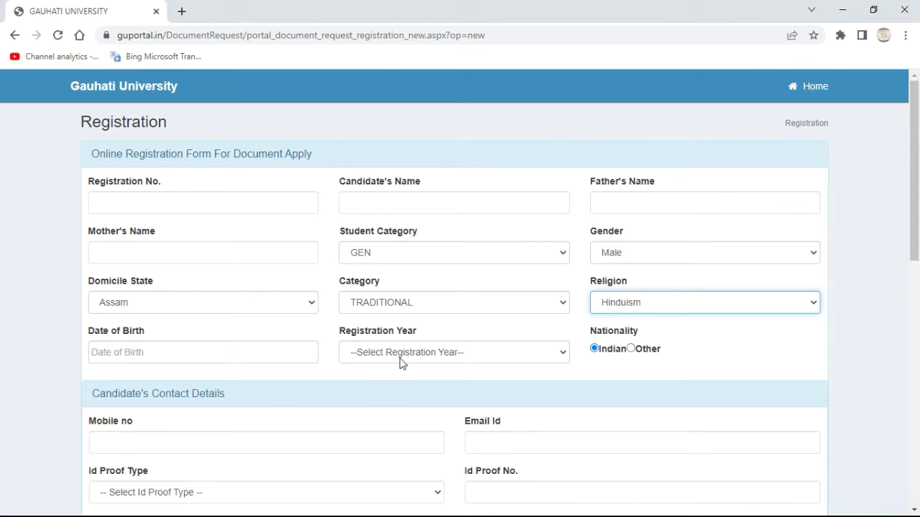
Set the registration year to 2012-2013 and the candidate's ID proof type to PAN CARD.
left_click(400, 358)
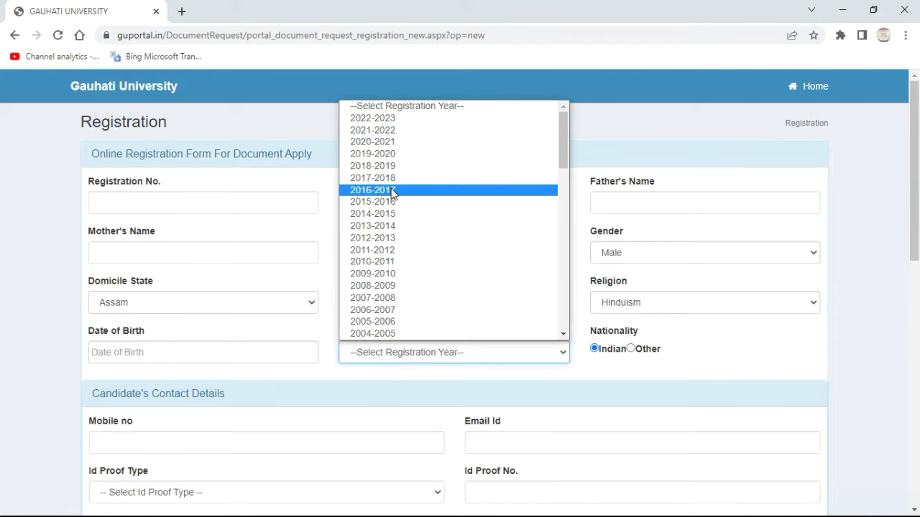
left_click(387, 241)
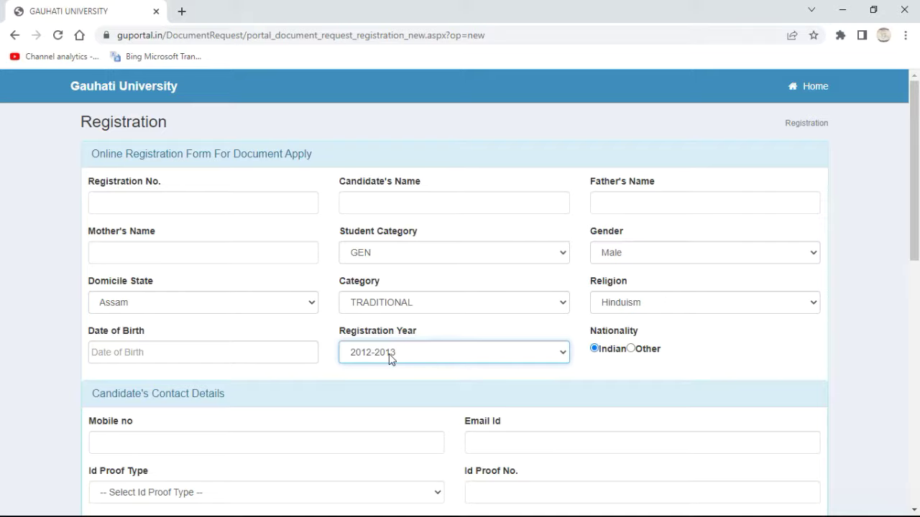
scroll(390, 358, "down", 2)
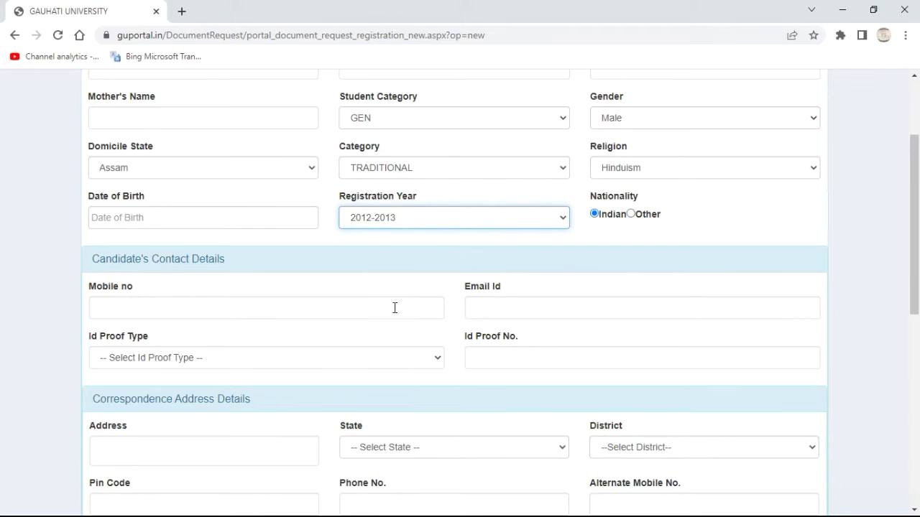
scroll(227, 336, "down", 1)
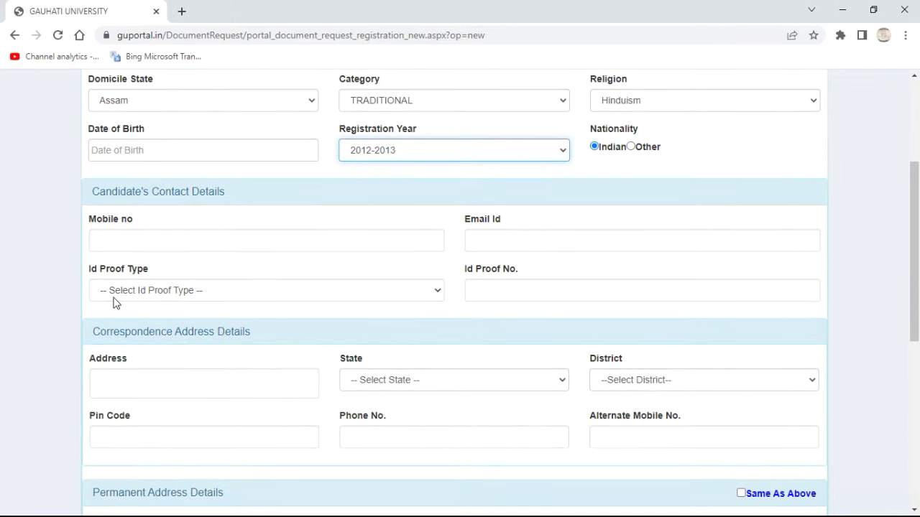
left_click(119, 292)
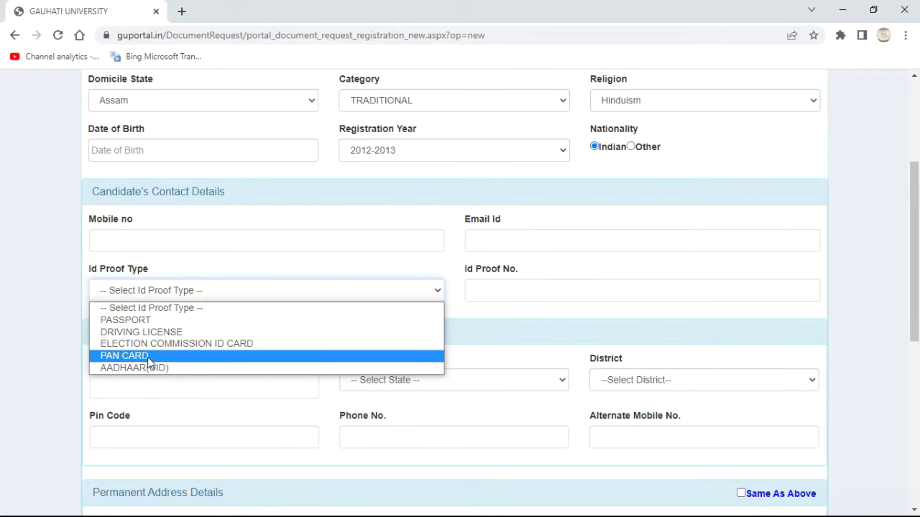
left_click(170, 356)
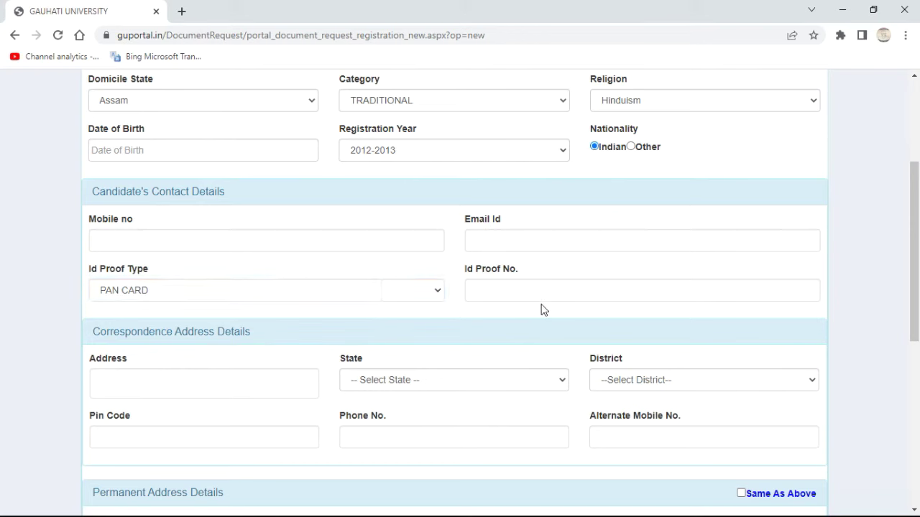
left_click(514, 286)
Set the correspondence address state to Assam and its district to KAMRUP RURAL.
scroll(252, 375, "down", 1)
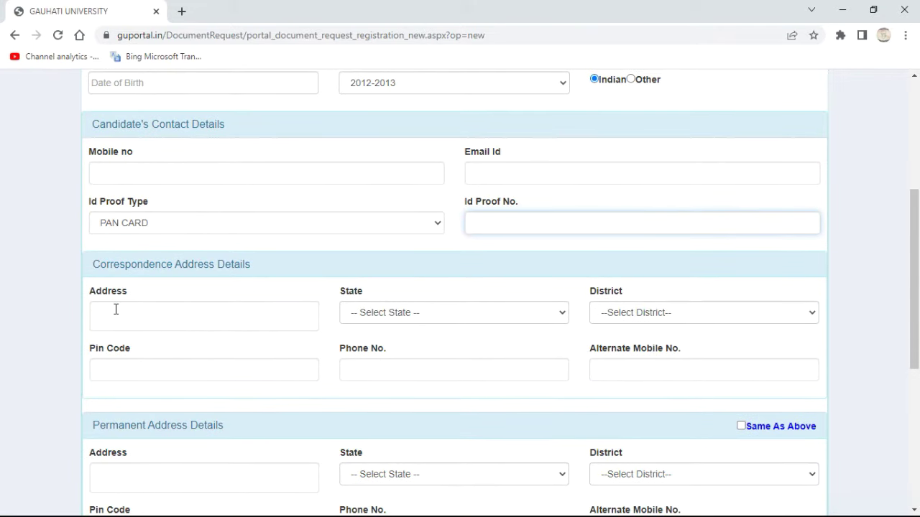
left_click(412, 312)
scroll(362, 102, "down", 1)
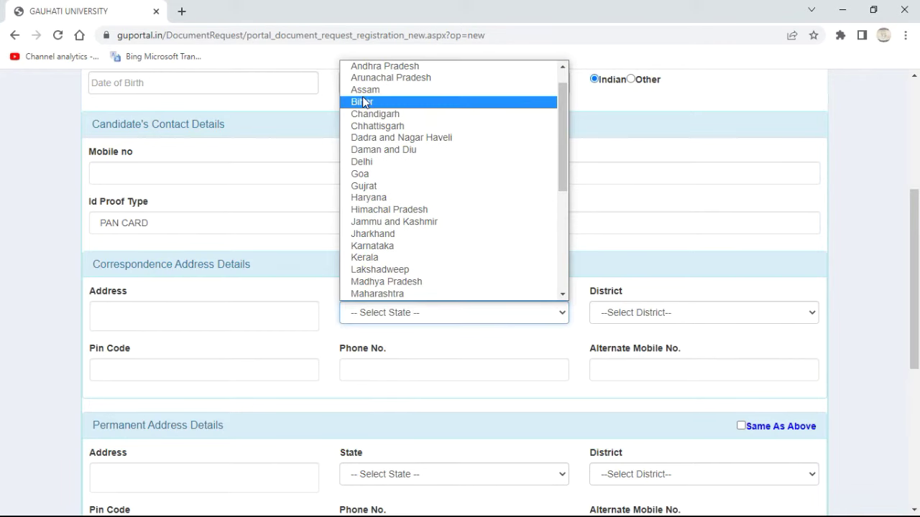
left_click(365, 90)
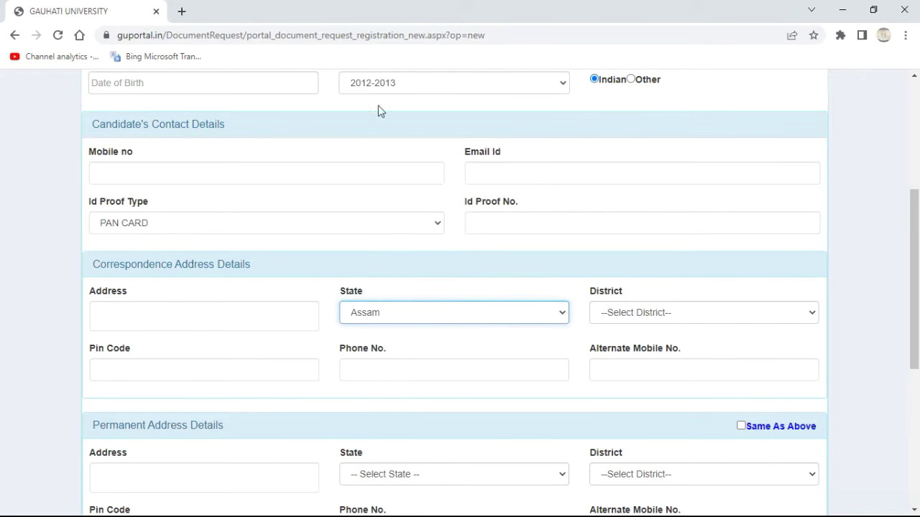
left_click(608, 312)
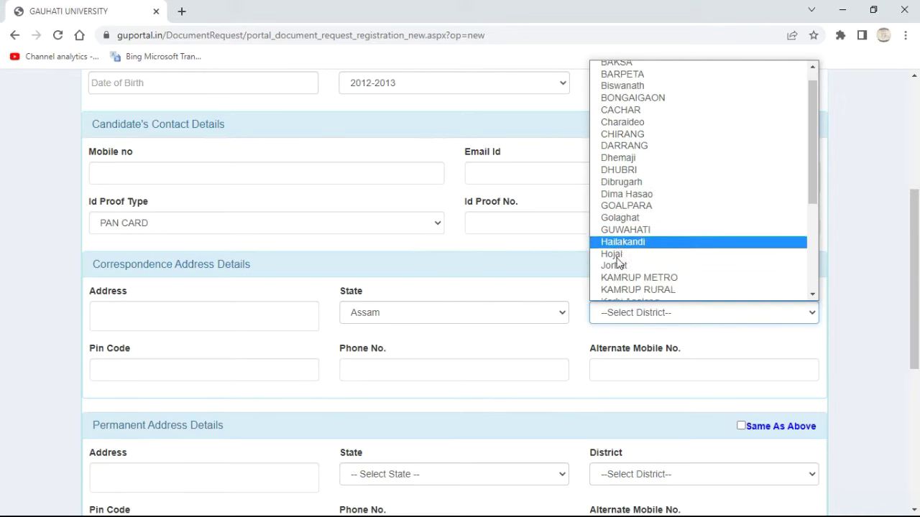
scroll(617, 264, "down", 3)
left_click(633, 173)
left_click(148, 385)
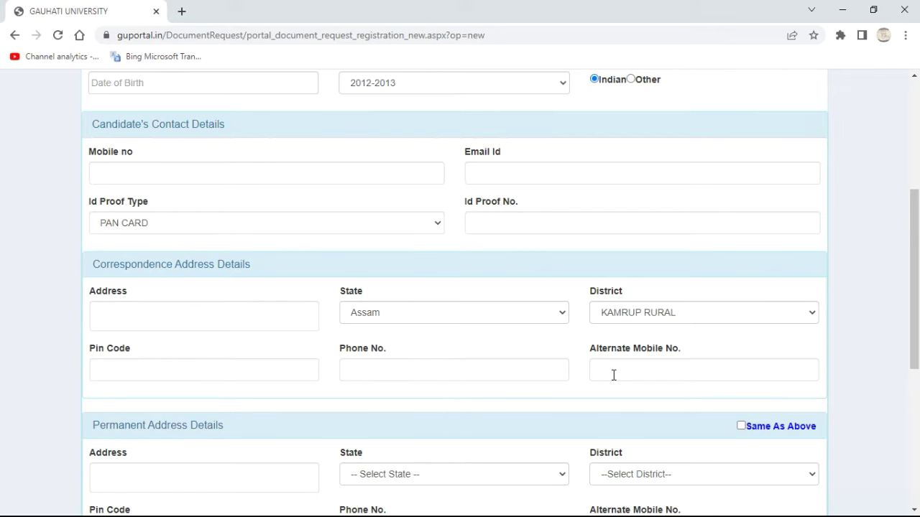
Try copying the correspondence address into the permanent address details with the Same As Above option.
scroll(613, 375, "down", 1)
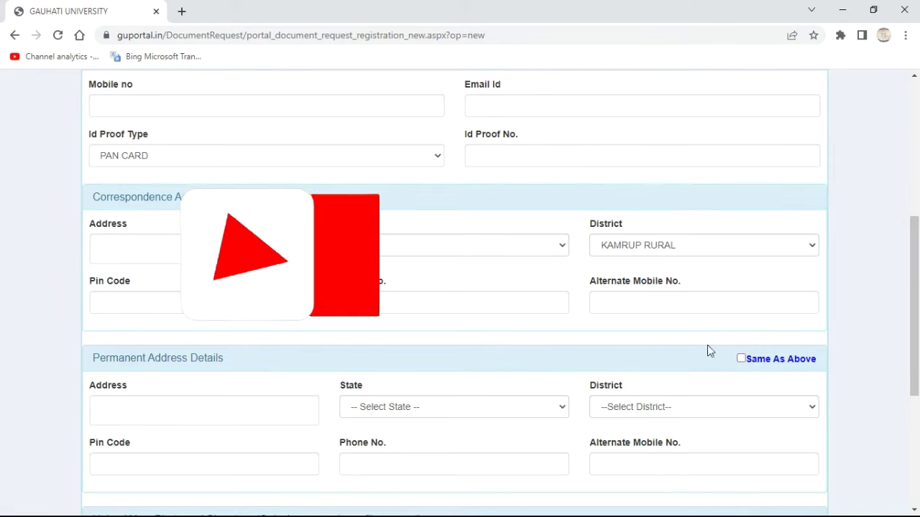
left_click(740, 359)
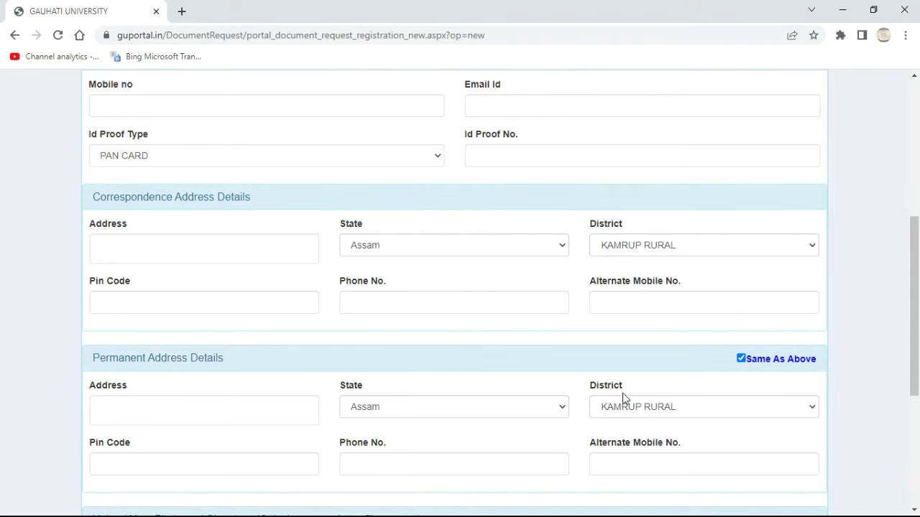
left_click(741, 359)
Examine the upload requirements for the passport photo, signature and ID proof, including the file size note.
scroll(108, 333, "down", 2)
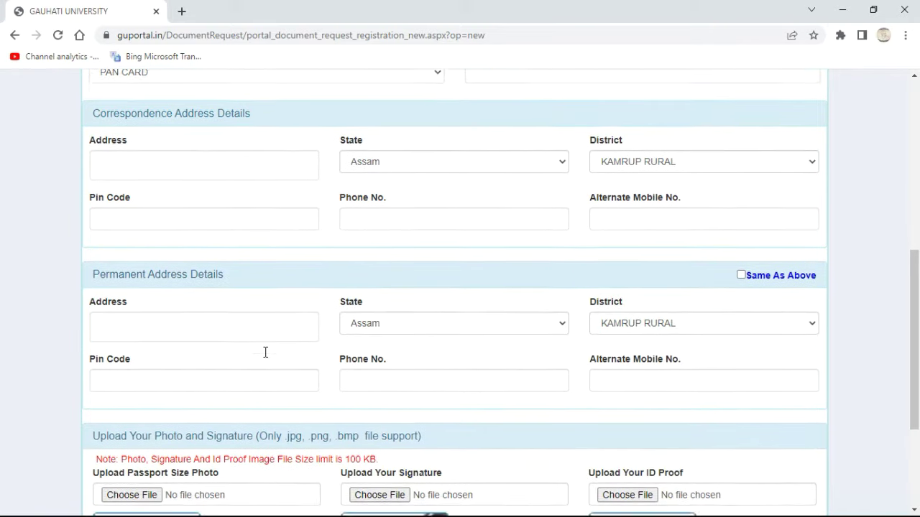
scroll(265, 358, "down", 2)
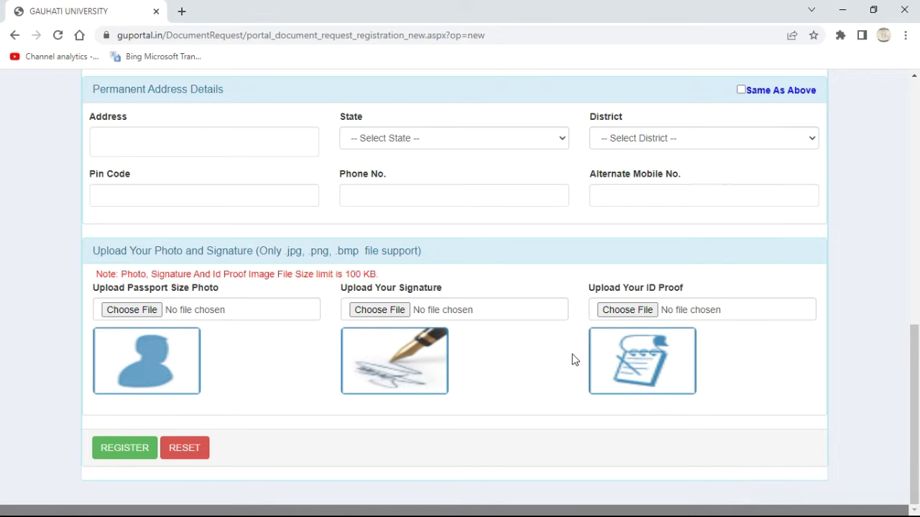
scroll(568, 352, "up", 4)
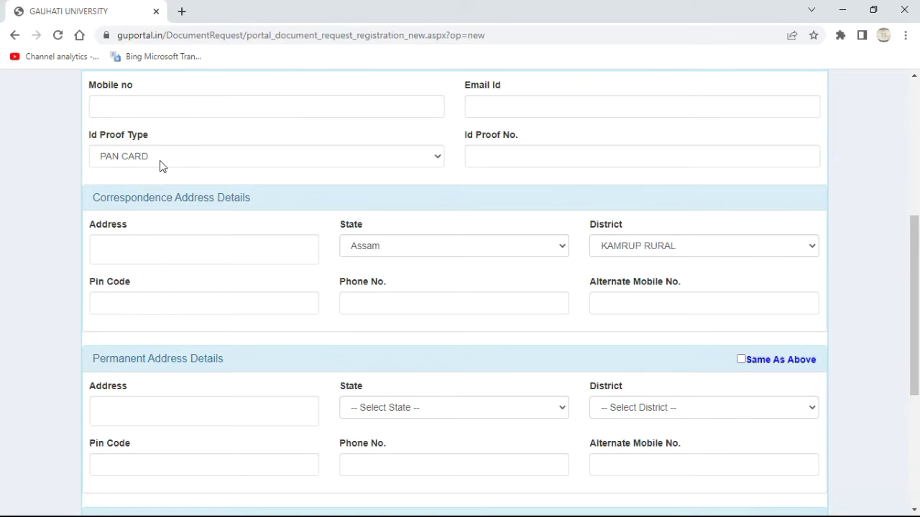
scroll(327, 178, "down", 4)
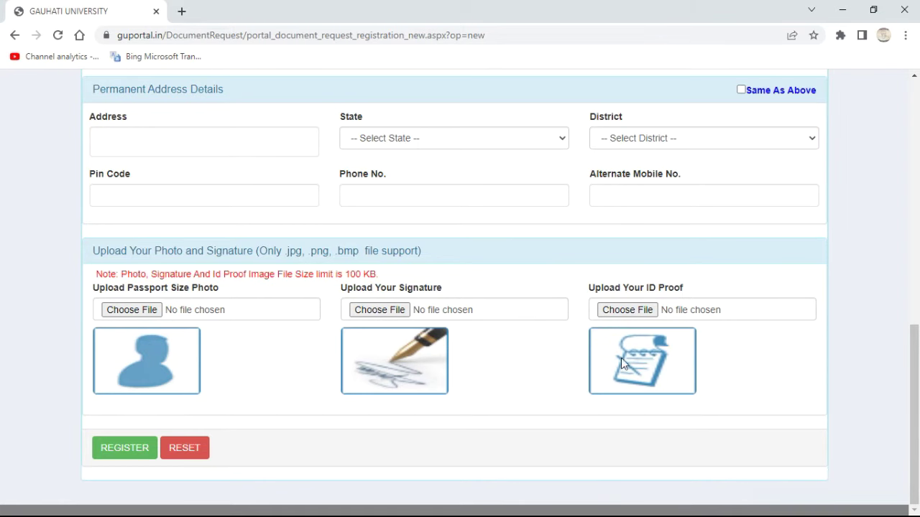
left_click_drag(345, 273, 431, 277)
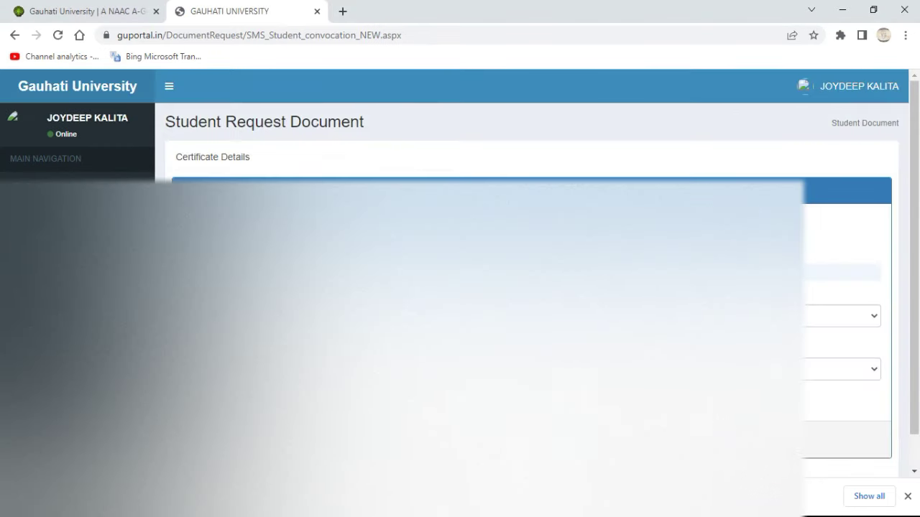
Set the certificate type to Original Pass certificate and the last or current degree to BA (Major).
scroll(532, 288, "down", 1)
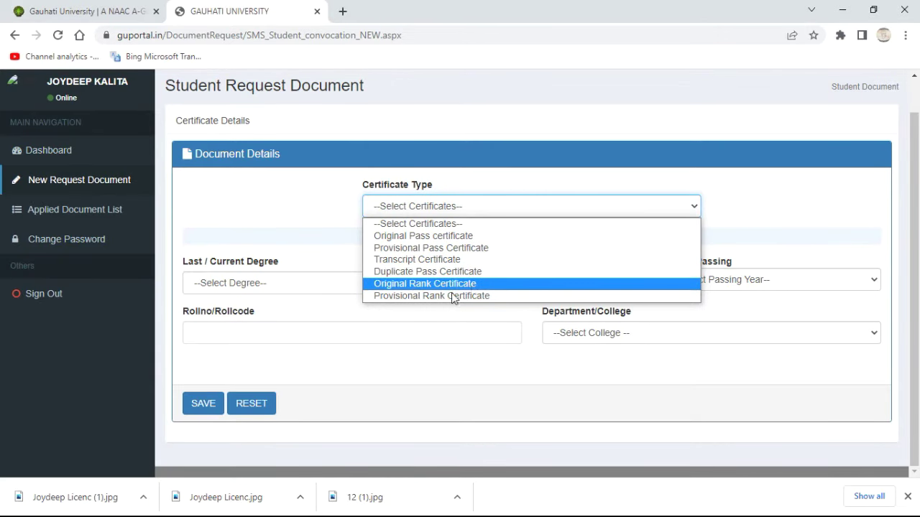
left_click(416, 237)
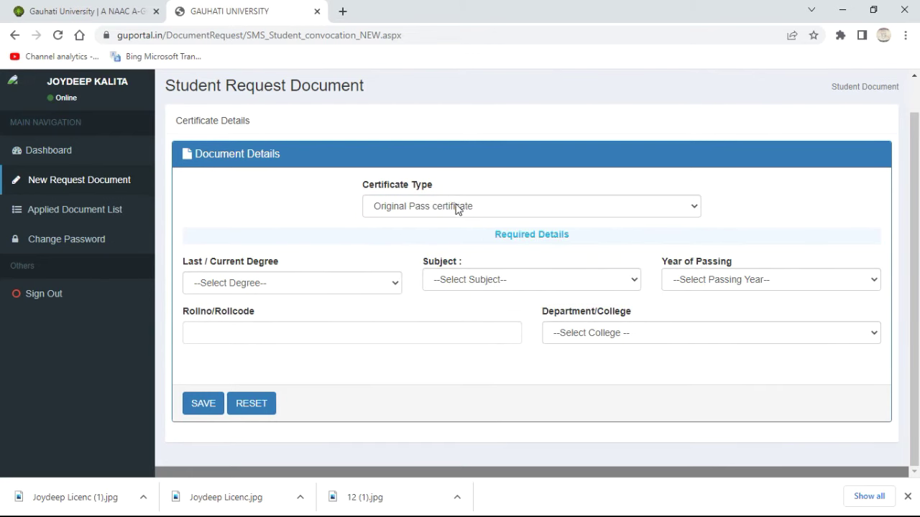
left_click(213, 287)
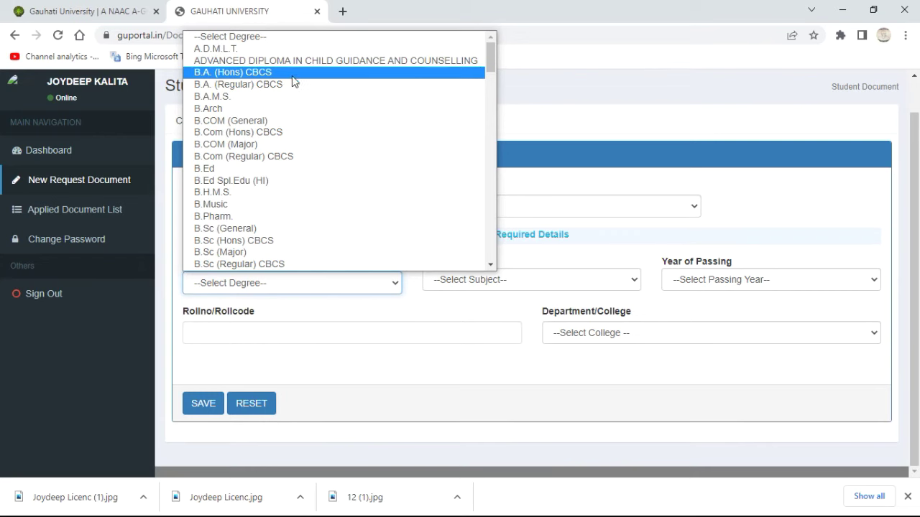
scroll(304, 101, "down", 2)
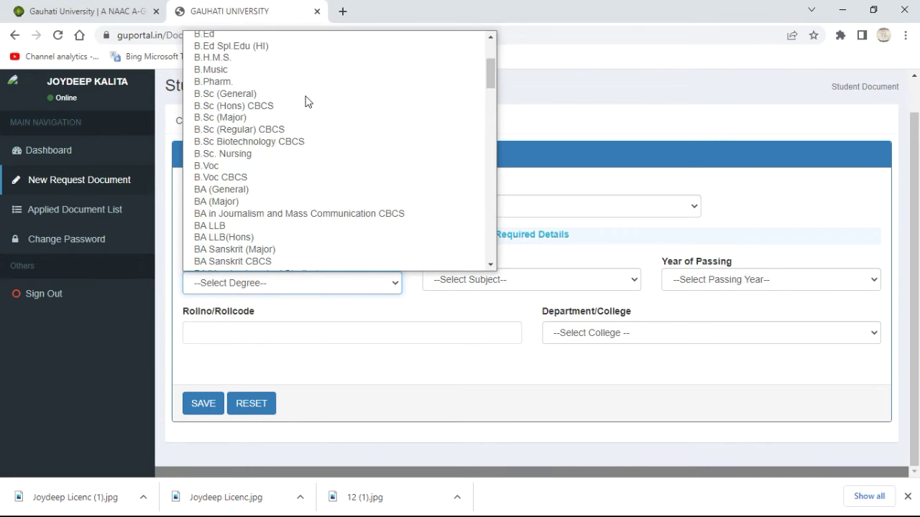
left_click(292, 202)
left_click(245, 291)
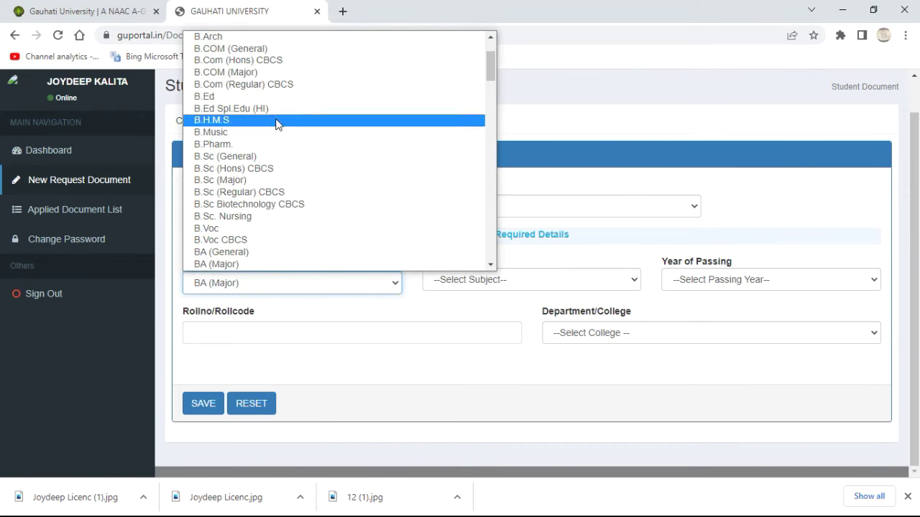
scroll(278, 123, "up", 2)
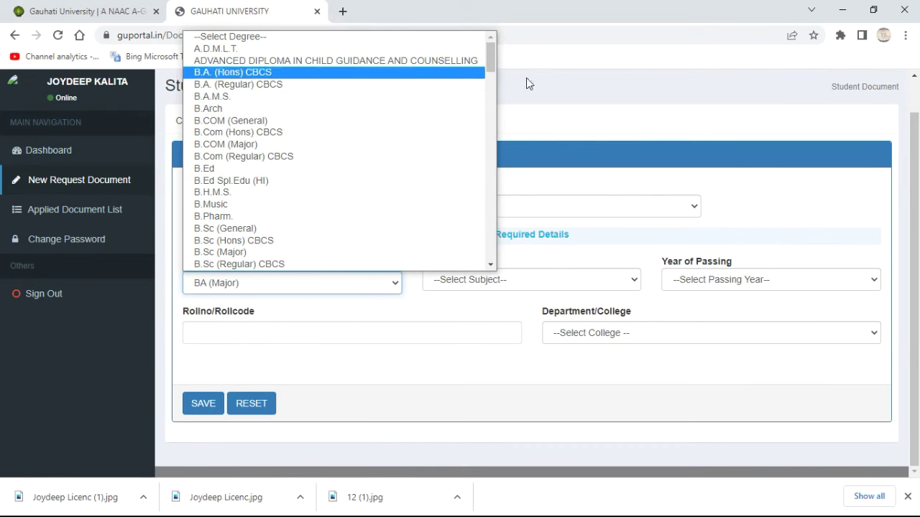
left_click(257, 339)
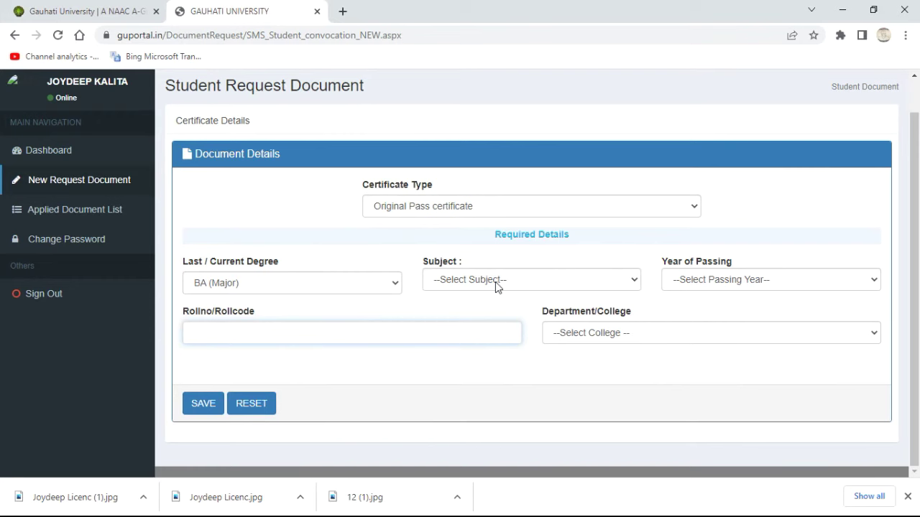
Set the subject to GEOGRAPHY and the year of passing to 2015.
left_click(495, 282)
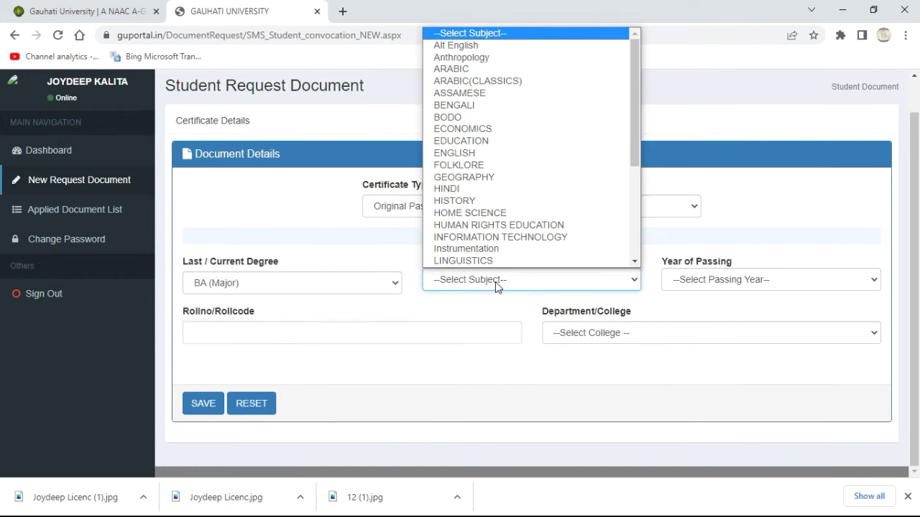
left_click(488, 177)
left_click(703, 282)
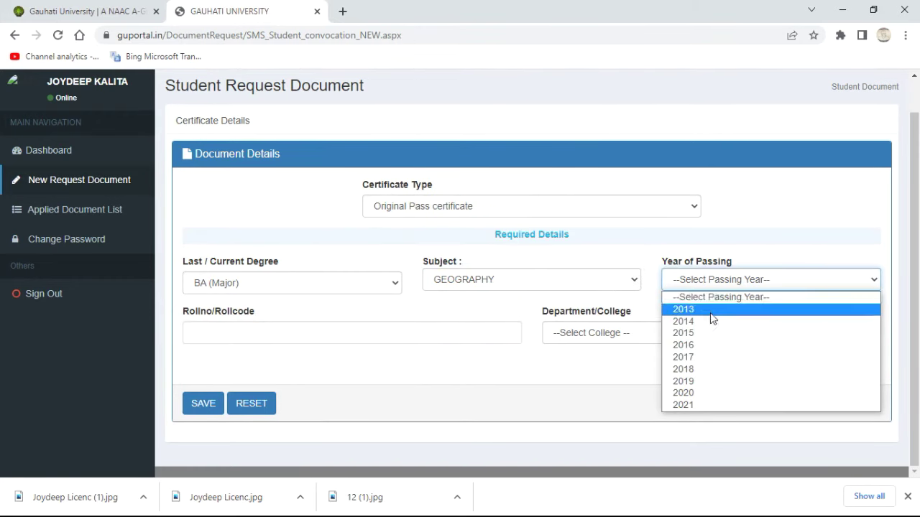
left_click(699, 283)
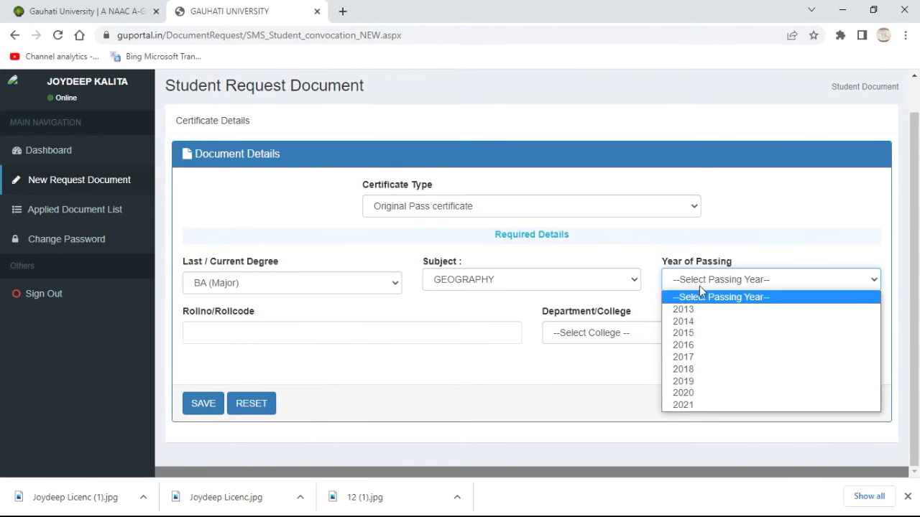
left_click(696, 331)
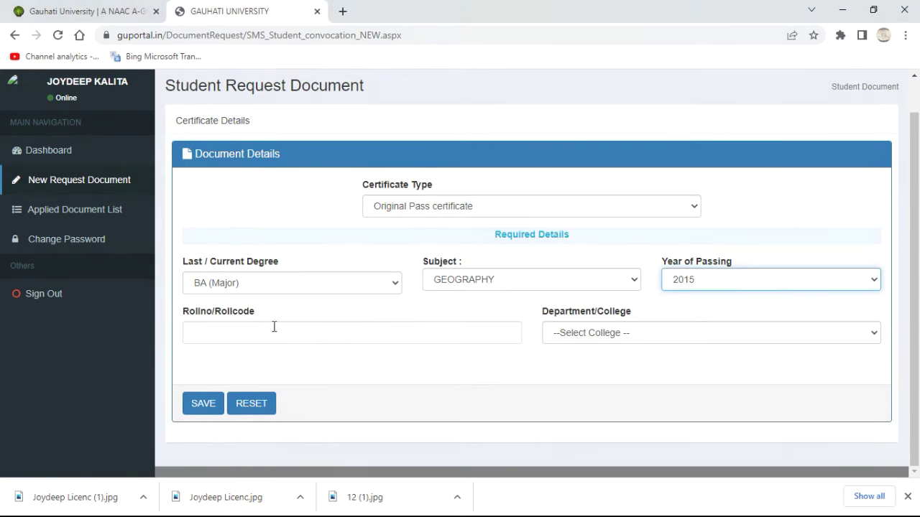
Choose 034 - PUTHIMARI COLLEGE as the department or college and enter the student's roll number.
left_click(197, 326)
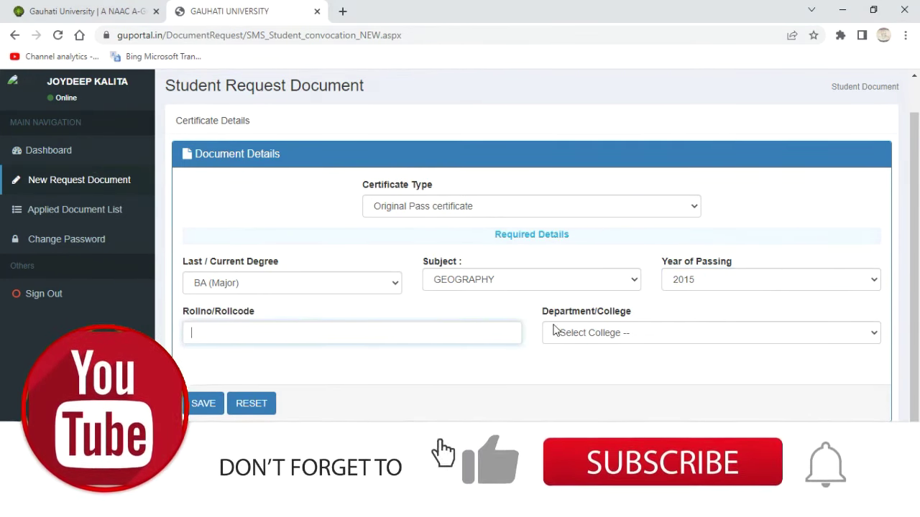
left_click(583, 335)
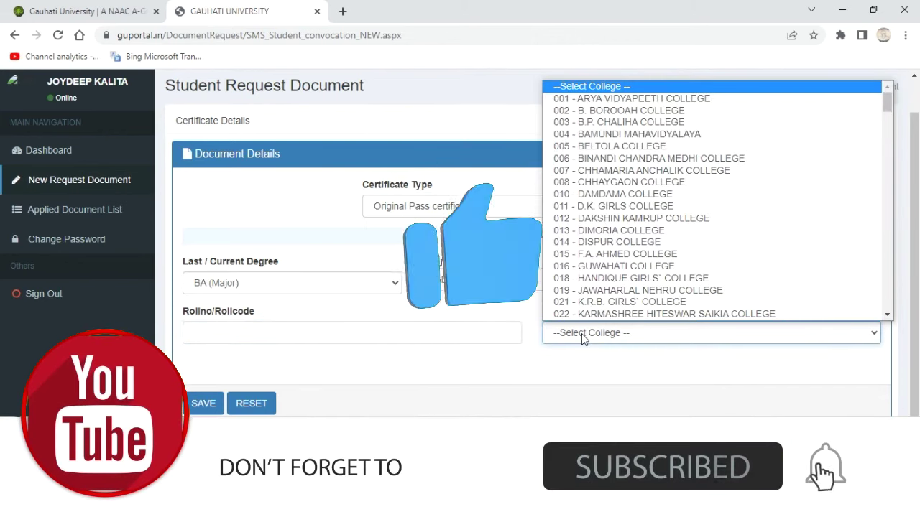
scroll(591, 302, "down", 4)
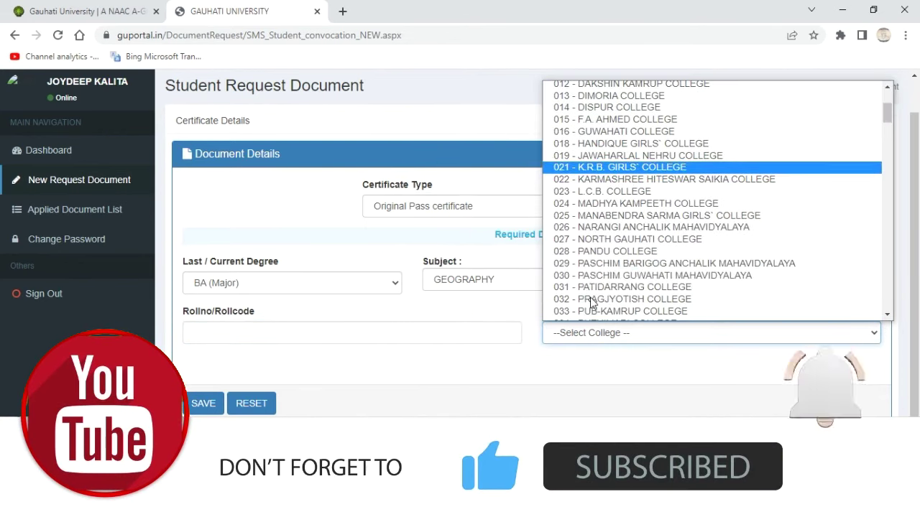
scroll(591, 266, "down", 4)
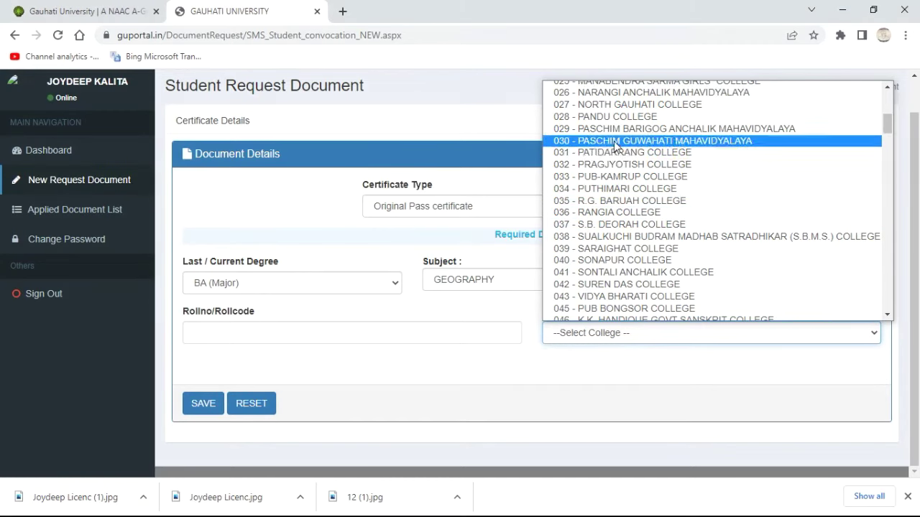
left_click(612, 188)
left_click(223, 321)
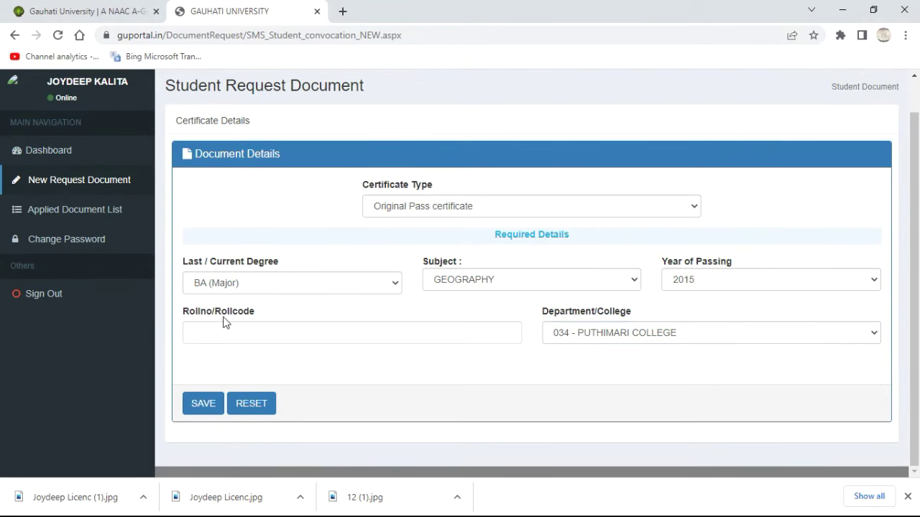
left_click(199, 324)
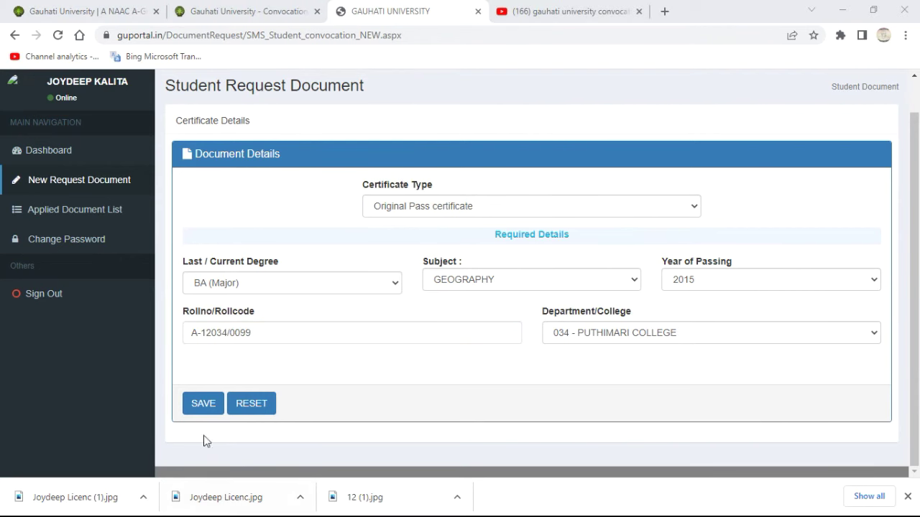
Save the certificate details and review the list of required document uploads with its notes.
left_click(202, 405)
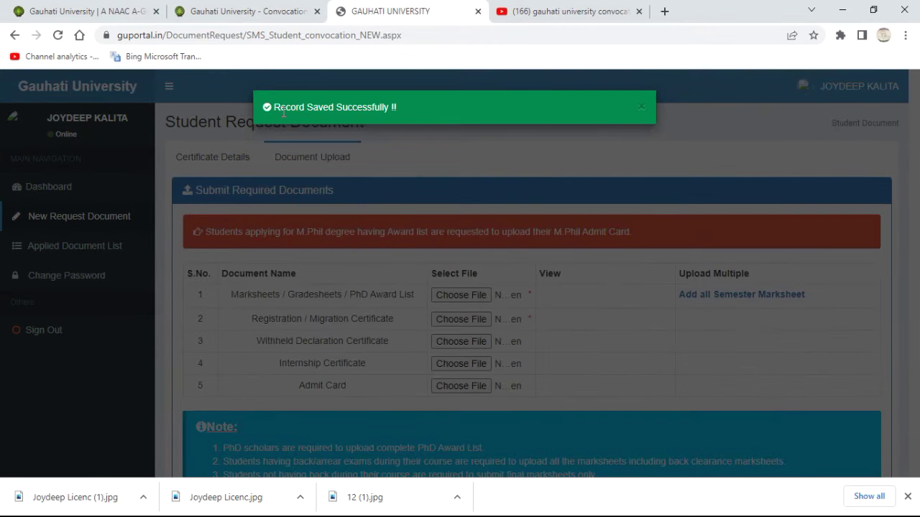
left_click(641, 107)
scroll(557, 268, "down", 1)
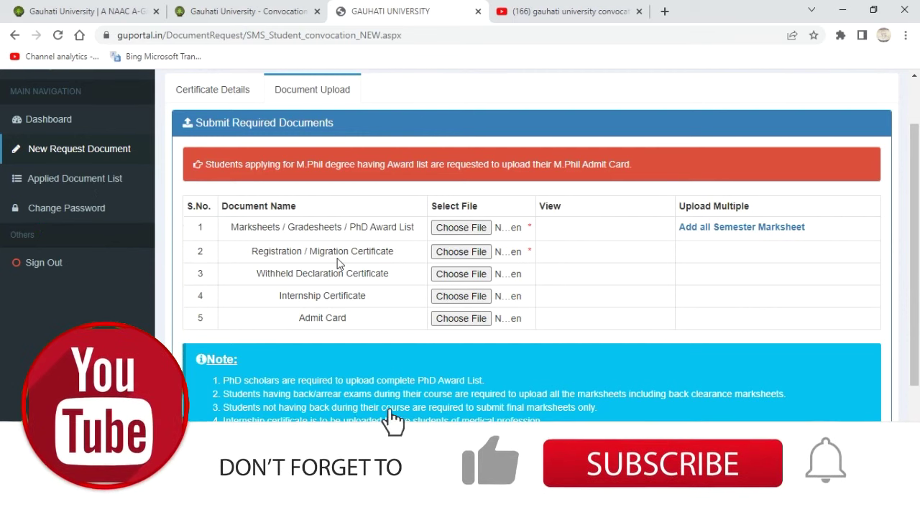
scroll(591, 251, "down", 2)
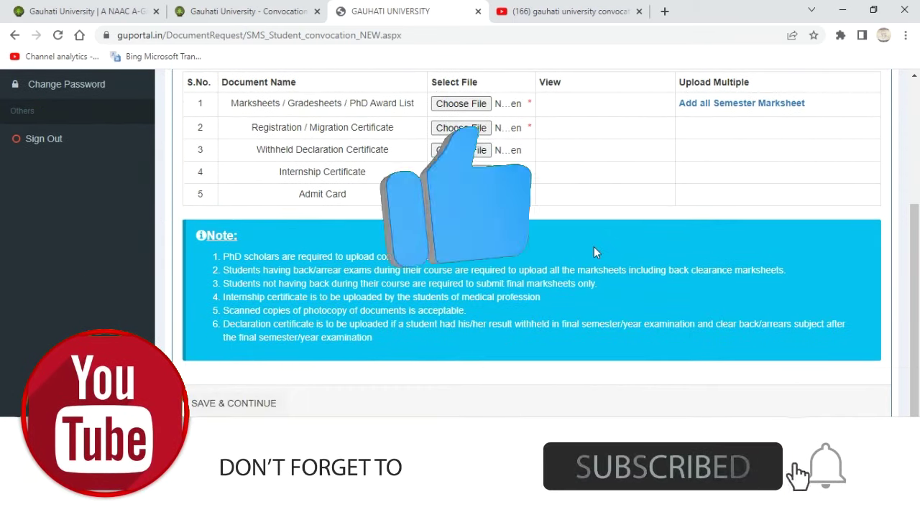
scroll(568, 246, "up", 1)
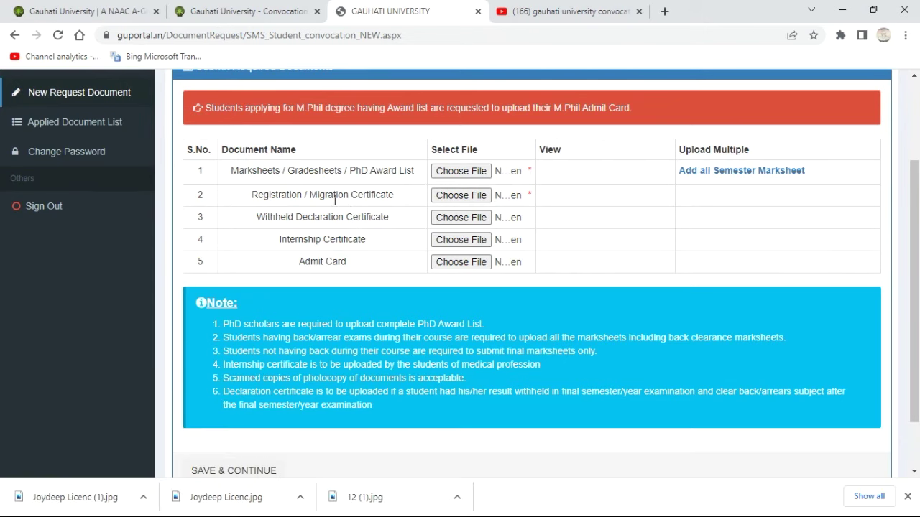
scroll(341, 319, "down", 1)
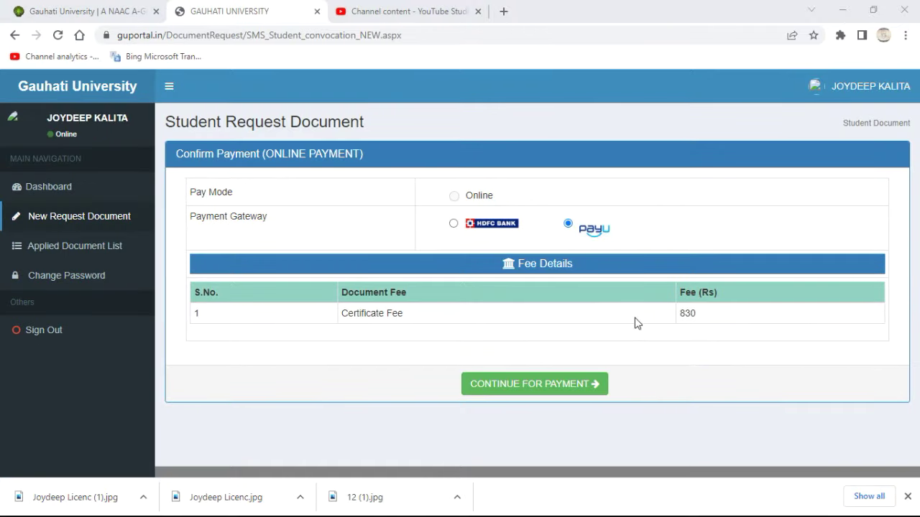
Continue to the online certificate fee payment through the HDFC BANK gateway and choose the QR payment method.
left_click(456, 196)
left_click(453, 224)
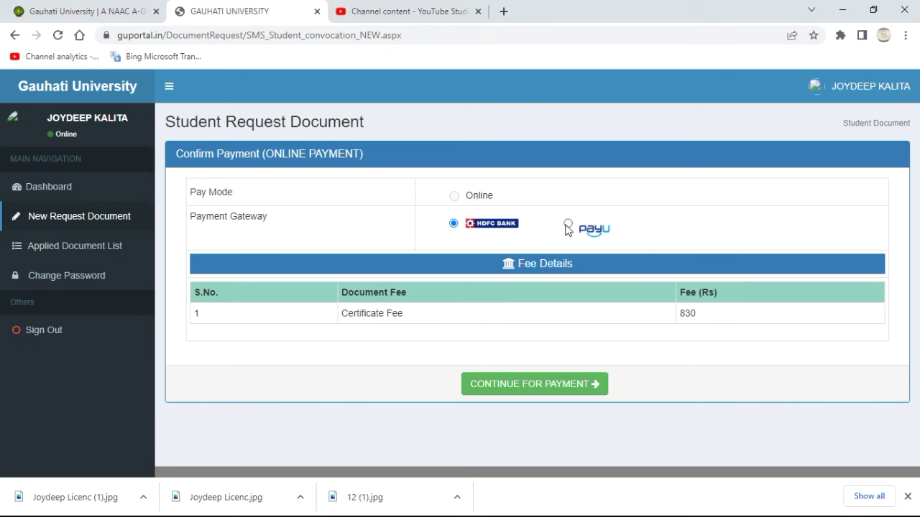
left_click(510, 392)
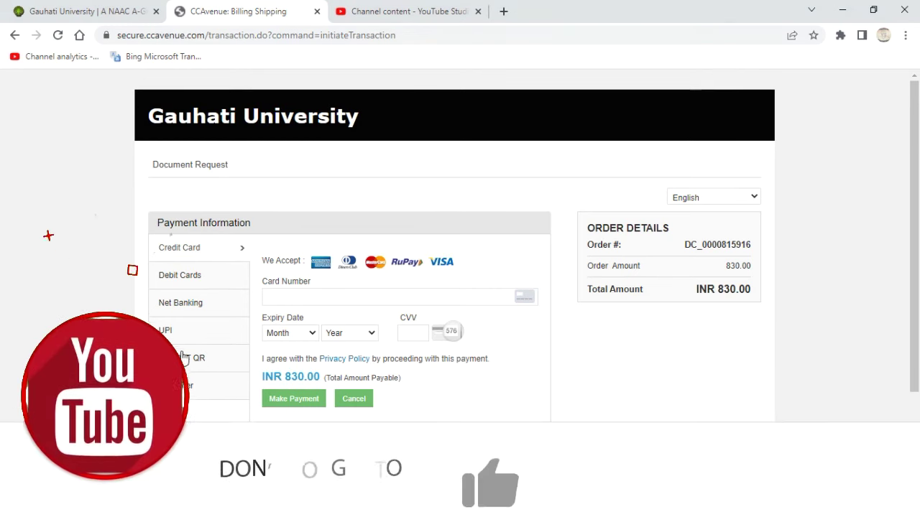
left_click(210, 359)
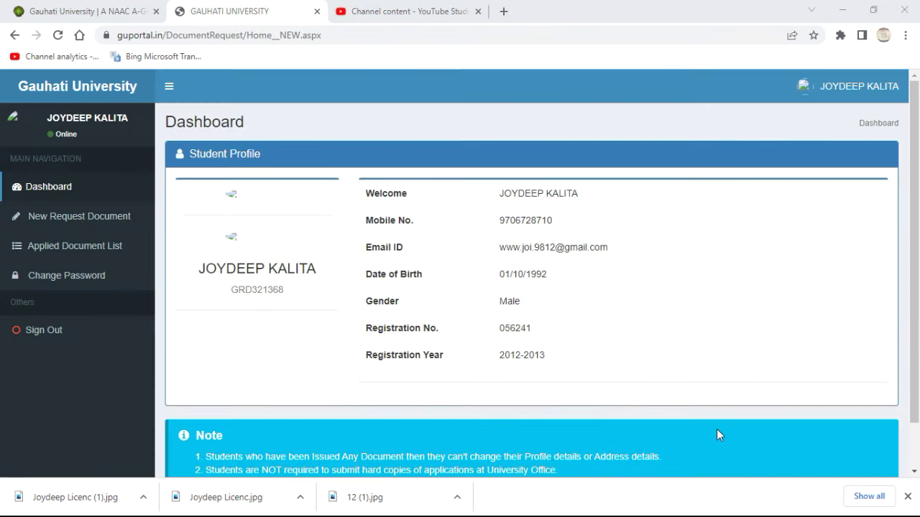
From the applied document list, open the downloads for the M.A. Geography certificate and request its E-Payment Receipt.
left_click(109, 246)
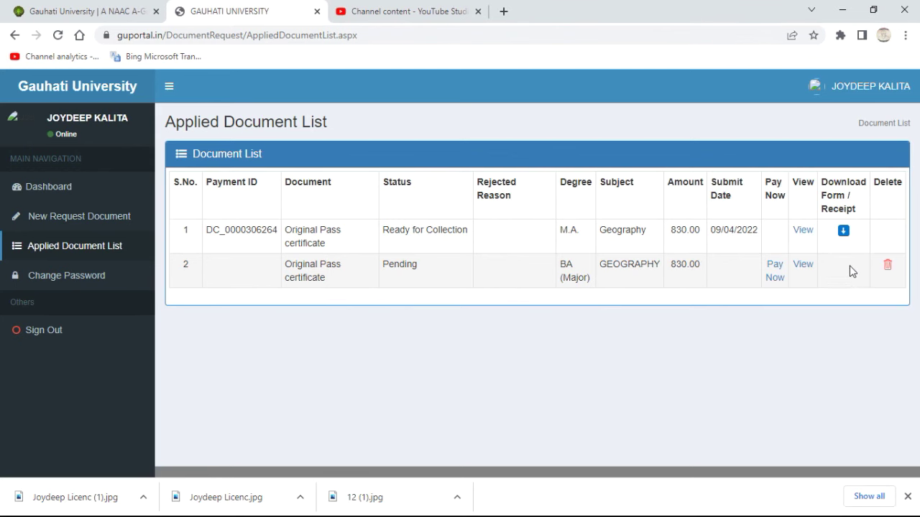
left_click(842, 231)
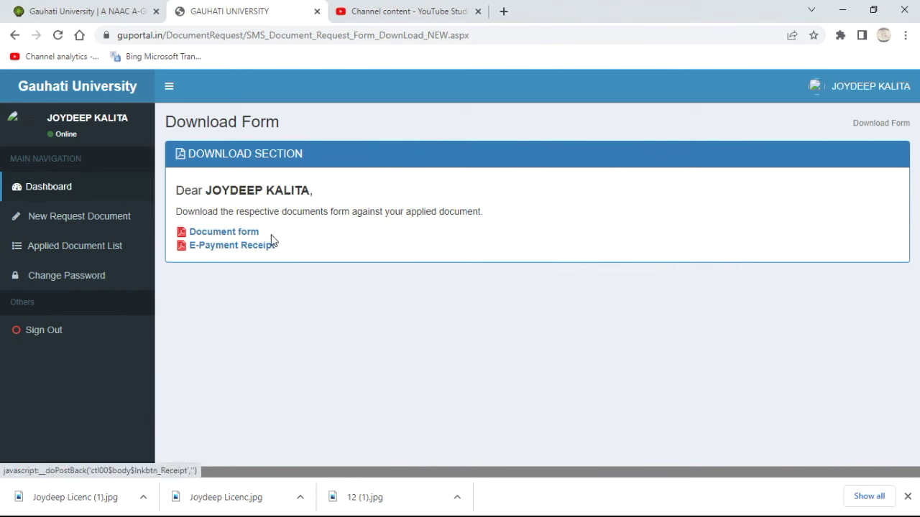
left_click(213, 246)
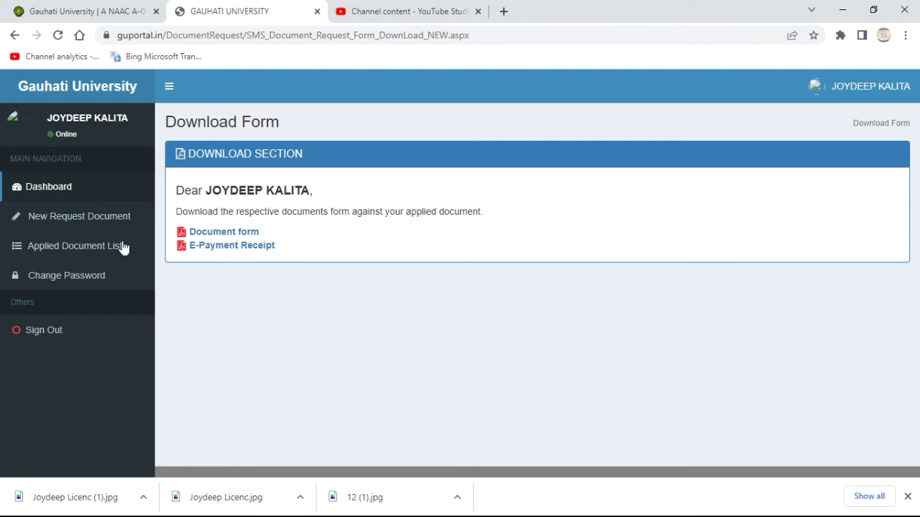
Return to the applied document list and sign out of the student account.
left_click(61, 246)
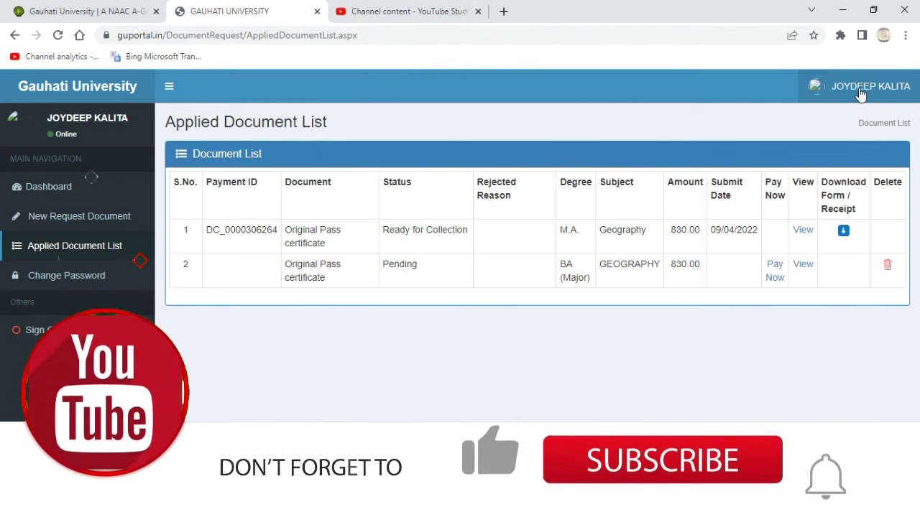
left_click(862, 86)
left_click(878, 238)
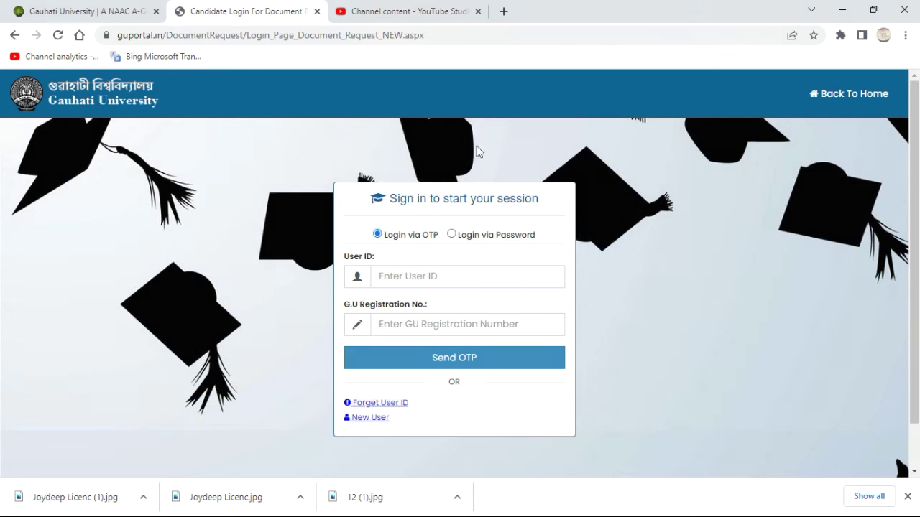
mouse_move(369, 6)
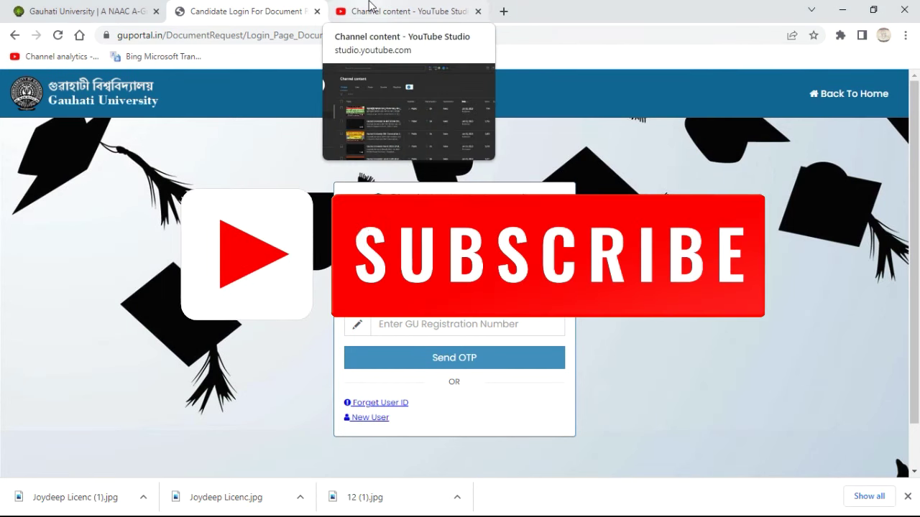